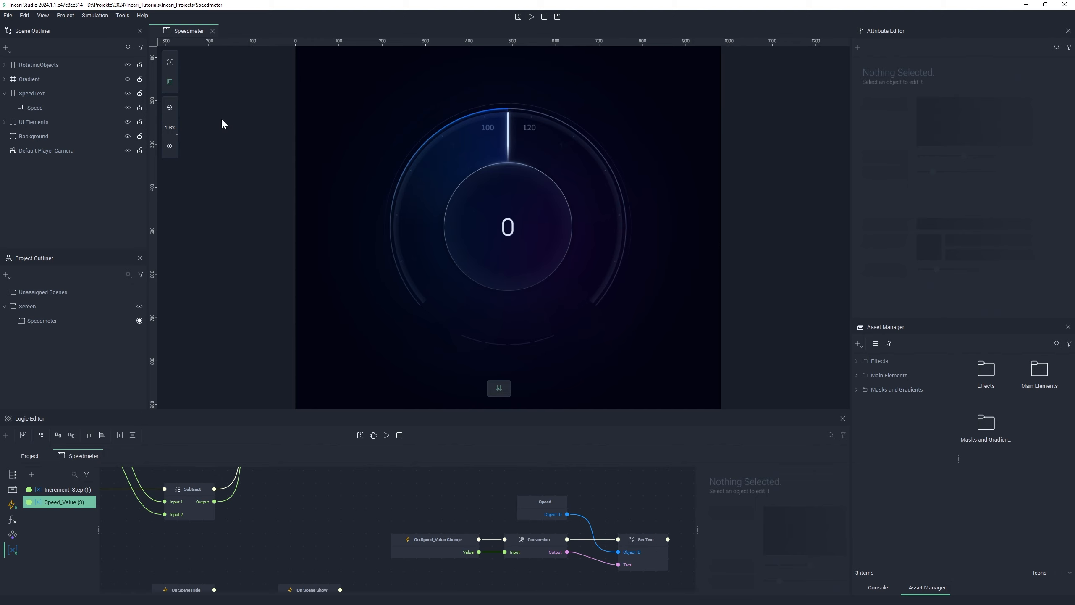
# Set the rotation of the RotatingObjects frame to -132 so the needle points at the dial's 0 mark
pyautogui.click(26, 67)
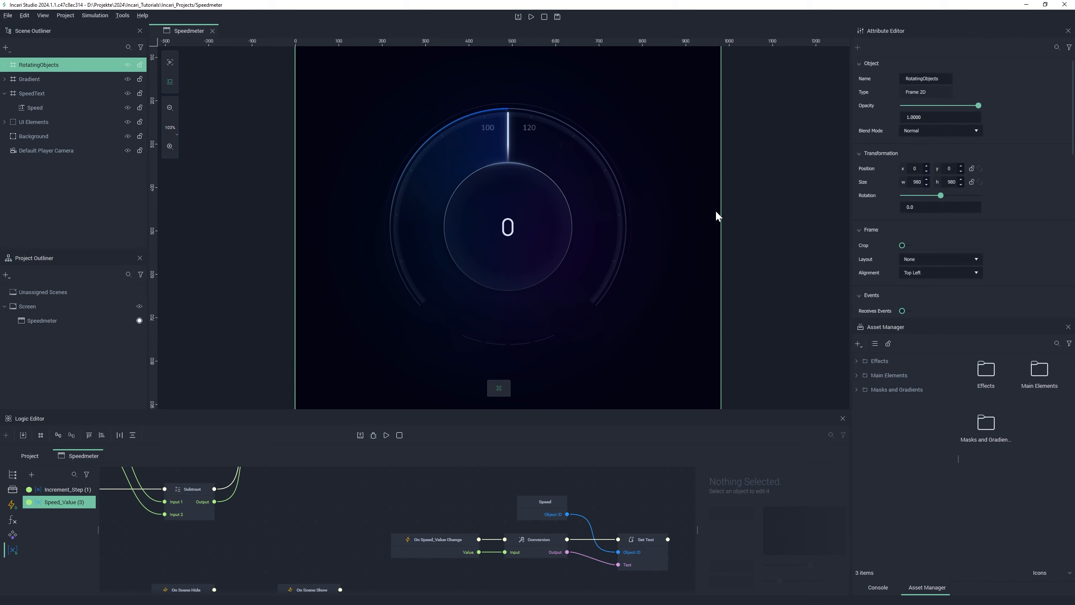
pyautogui.click(911, 207)
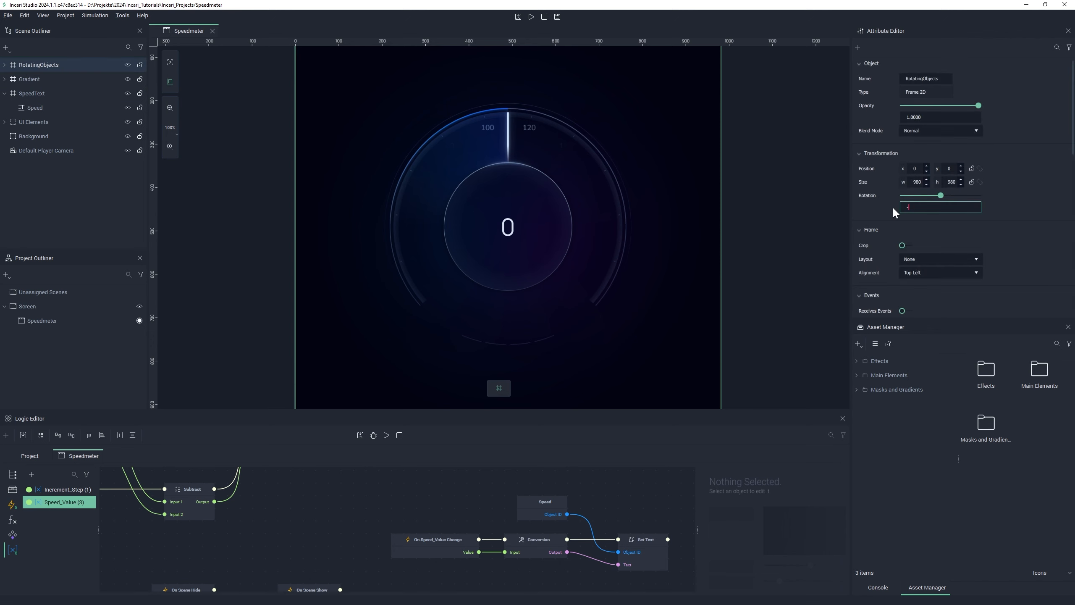
pyautogui.write('-132')
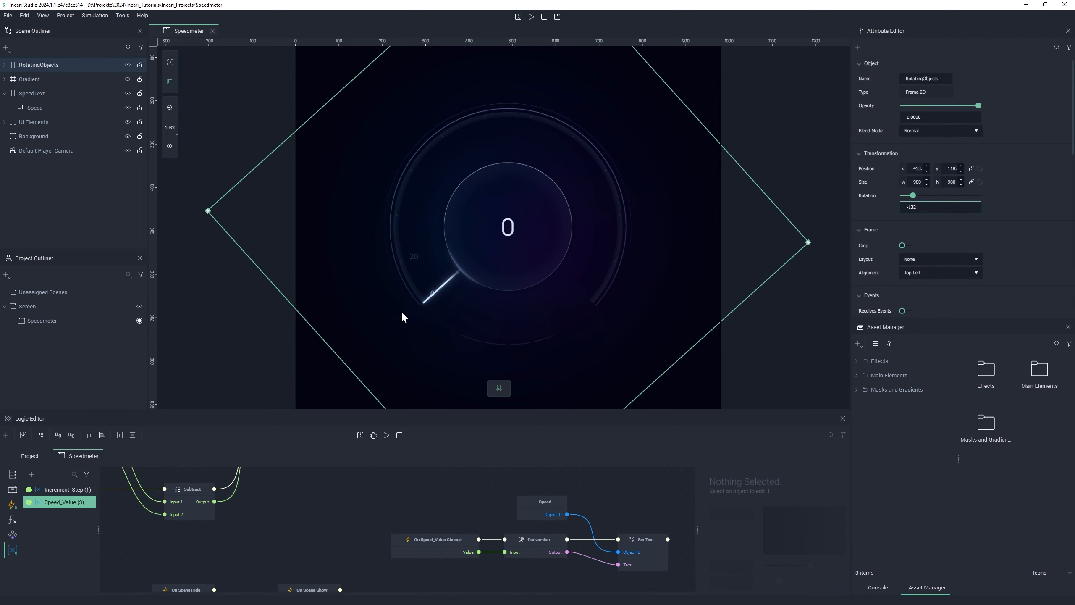
pyautogui.scroll(5, 430, 311)
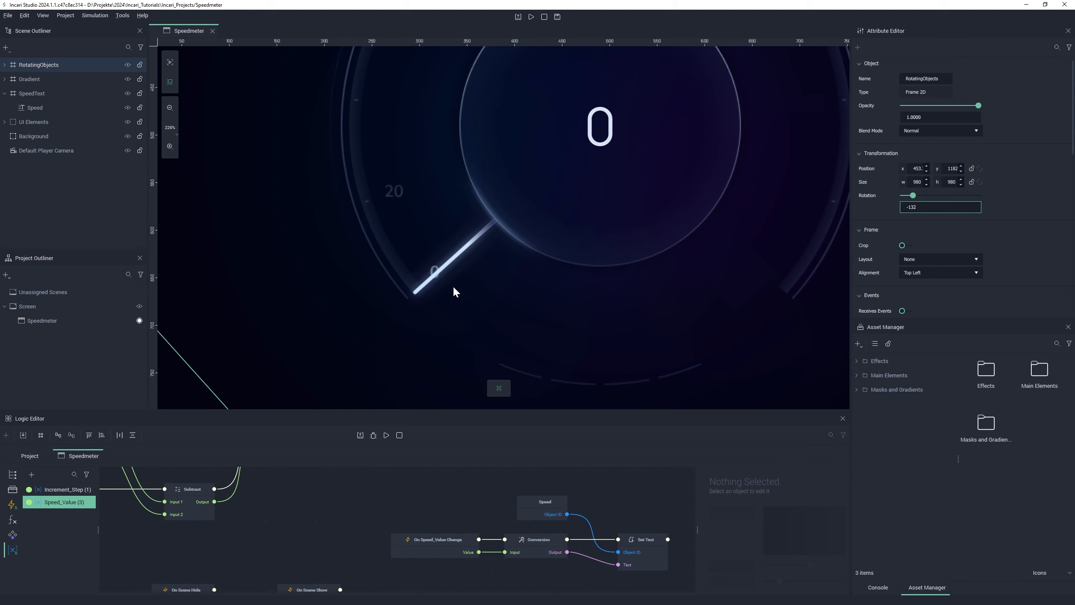
pyautogui.scroll(-4, 440, 299)
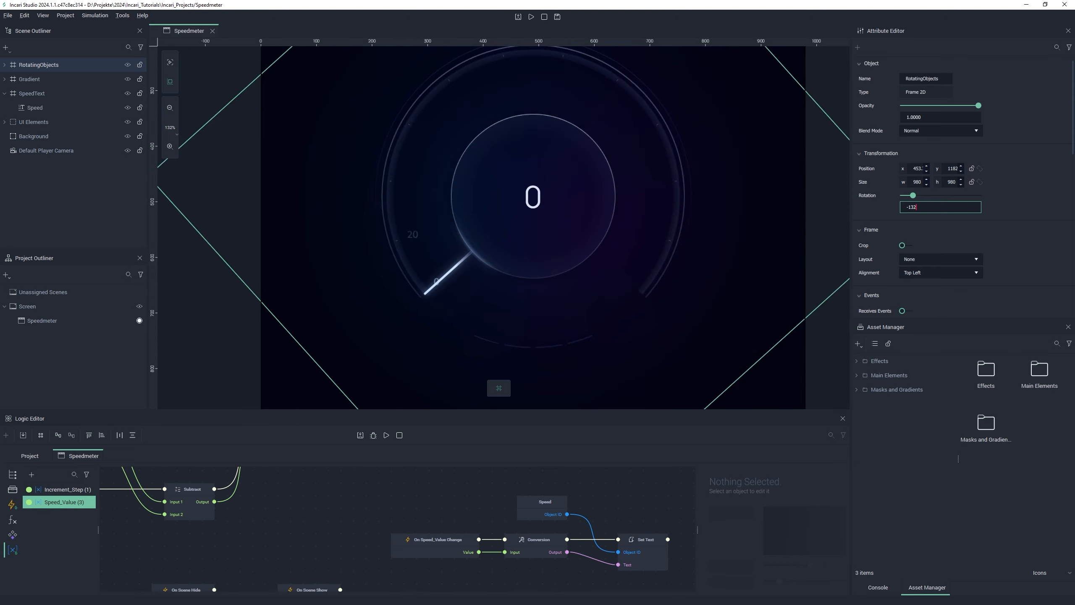
# Test the RotatingObjects frame at a rotation of 132 for the dial's maximum, then set it back to -132
pyautogui.press('BackSpace')
pyautogui.press('BackSpace')
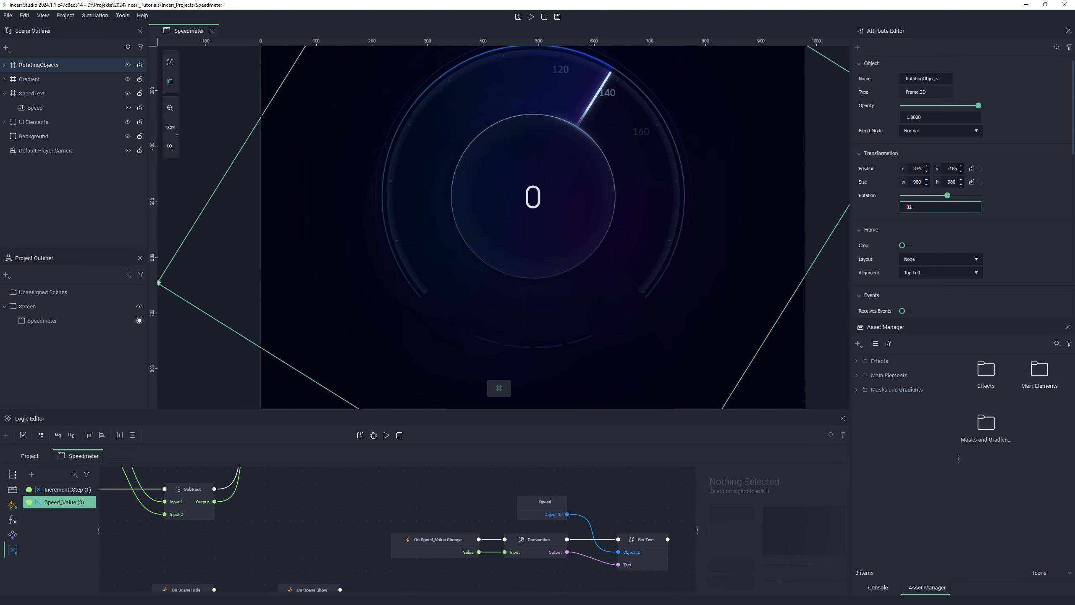
pyautogui.write('1')
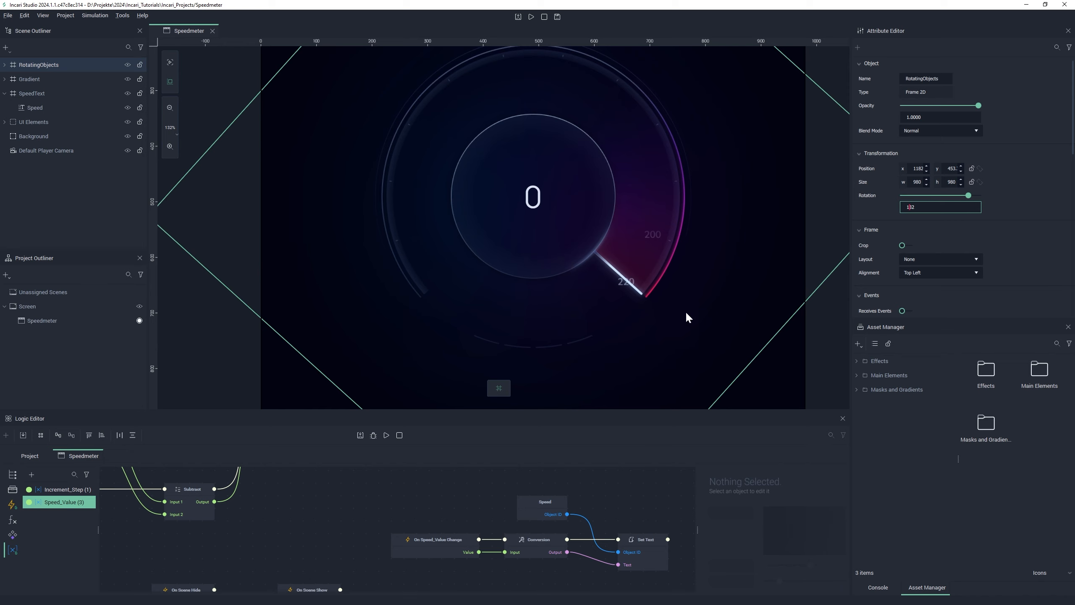
pyautogui.write('-')
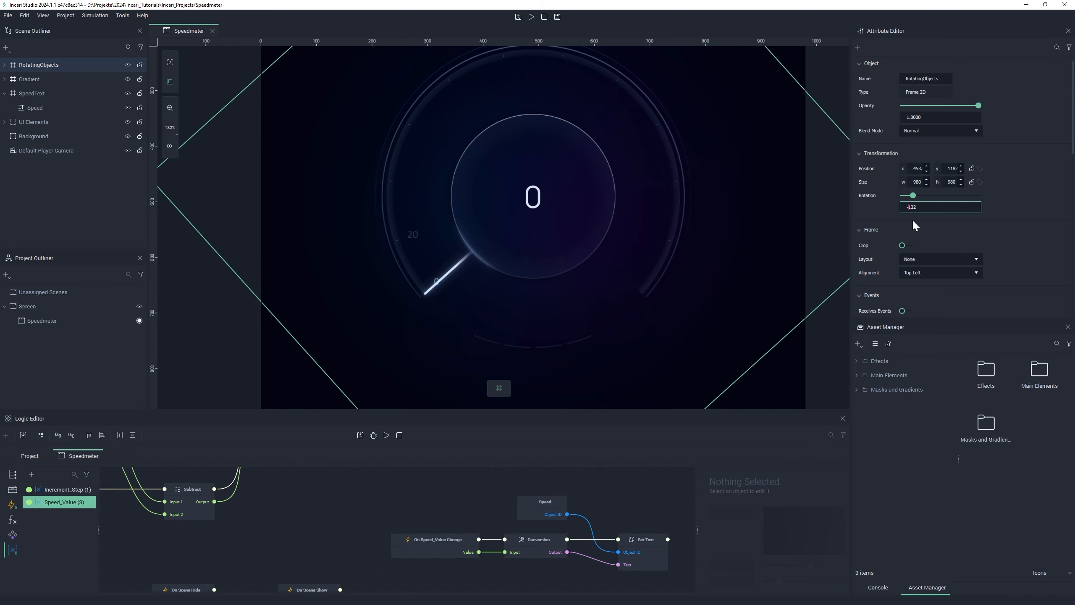
pyautogui.scroll(-3, 565, 281)
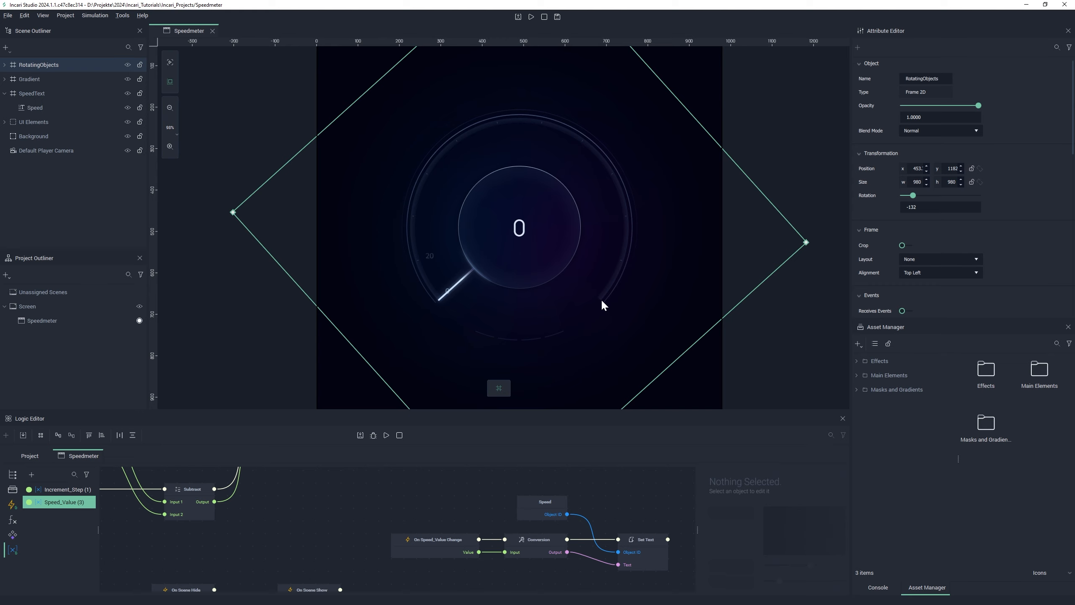
# Enlarge the Logic Editor into its own window and add a Range Mapper node in the empty area above the text logic
pyautogui.doubleClick(328, 420)
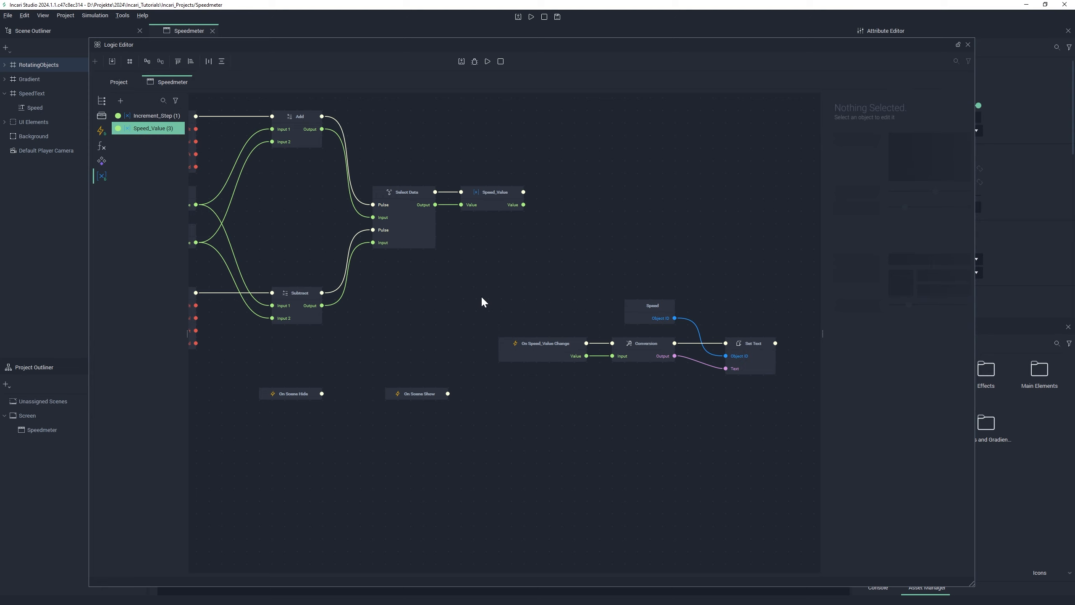
pyautogui.moveTo(621, 221); pyautogui.dragTo(393, 329, button='middle')
pyautogui.rightClick(471, 254)
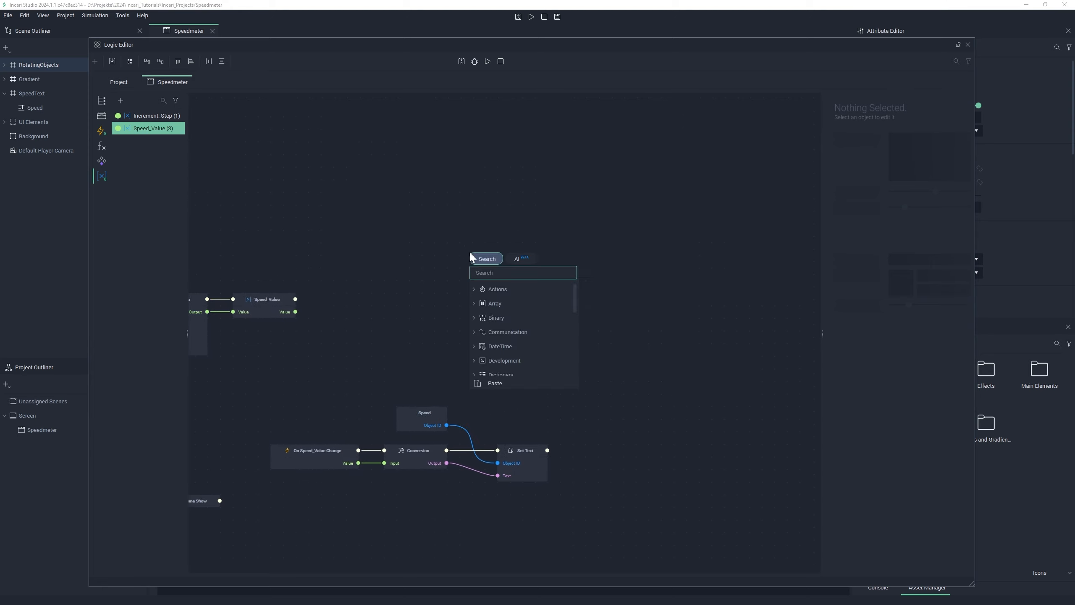
pyautogui.write('range')
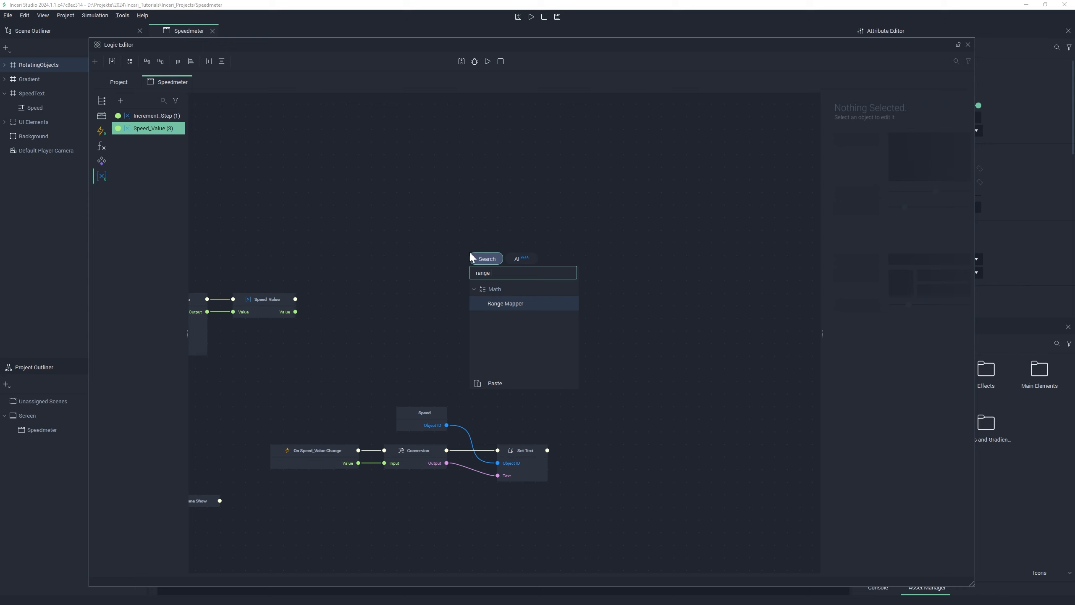
pyautogui.press('Return')
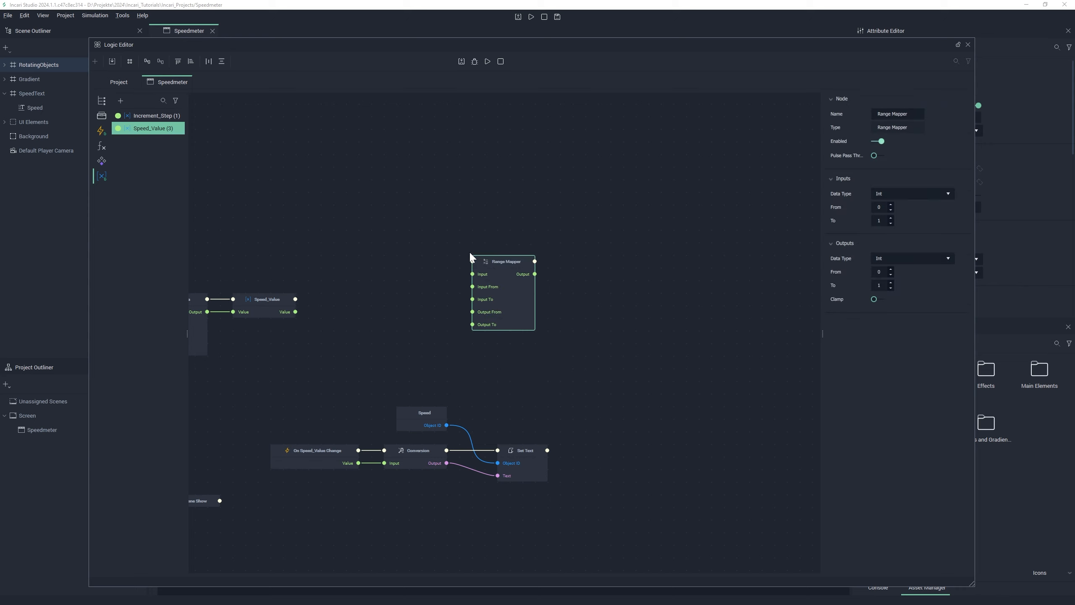
pyautogui.moveTo(497, 269); pyautogui.dragTo(496, 256)
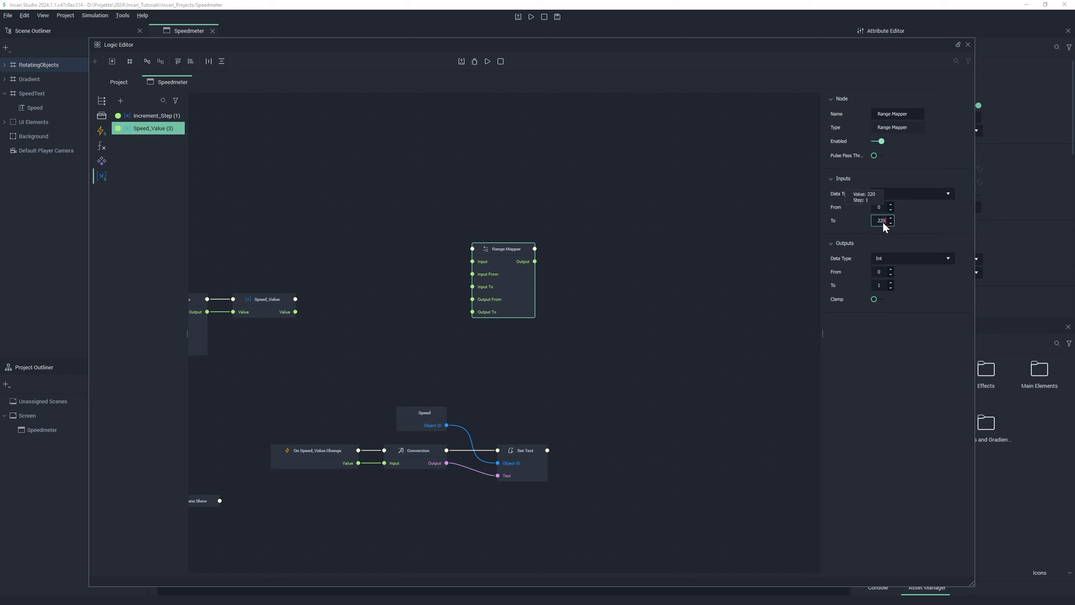
# Set the Range Mapper to map inputs 0 to 220 onto outputs -132 to 132, and shift the node aside
pyautogui.click(880, 272)
pyautogui.write('-132')
pyautogui.click(880, 286)
pyautogui.moveTo(501, 254); pyautogui.dragTo(536, 254)
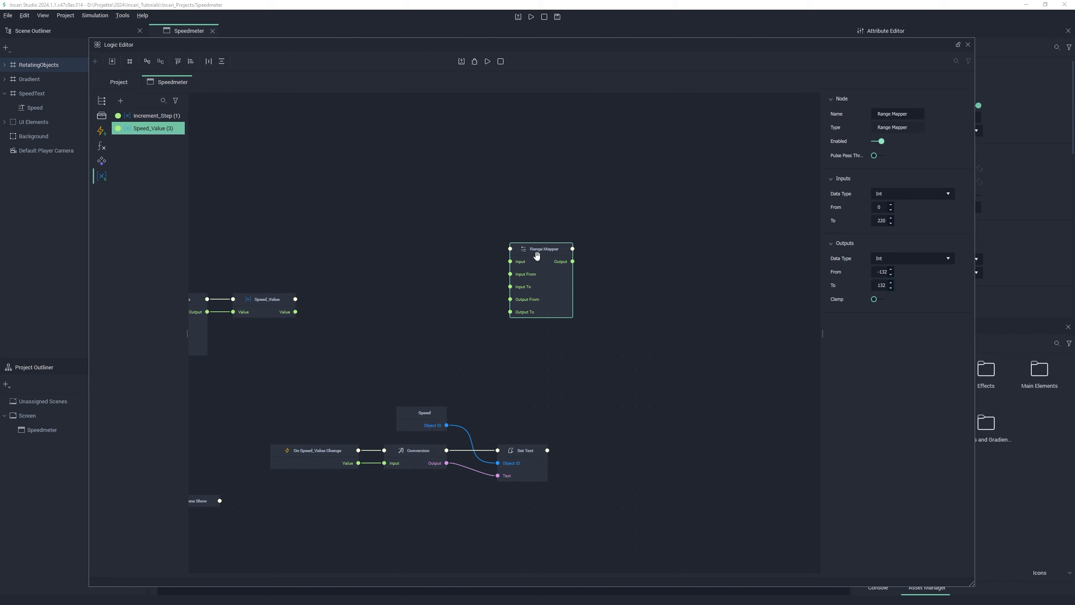
# Add an On Speed_Value Change event node and connect its pulse and value to the Range Mapper
pyautogui.moveTo(484, 351); pyautogui.dragTo(517, 342, button='middle')
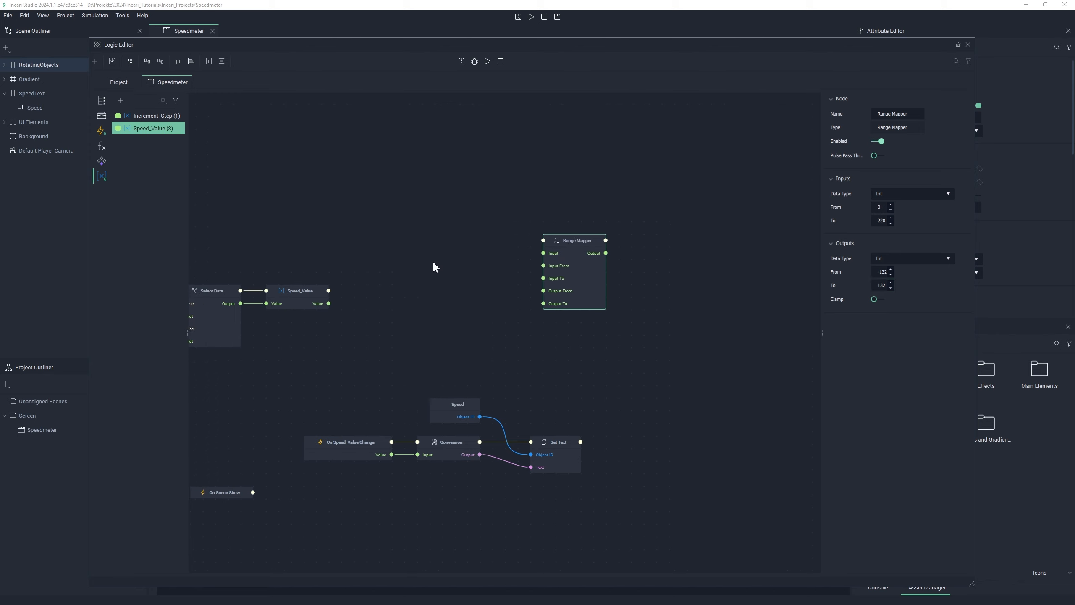
pyautogui.moveTo(158, 135); pyautogui.dragTo(457, 240)
pyautogui.click(476, 264)
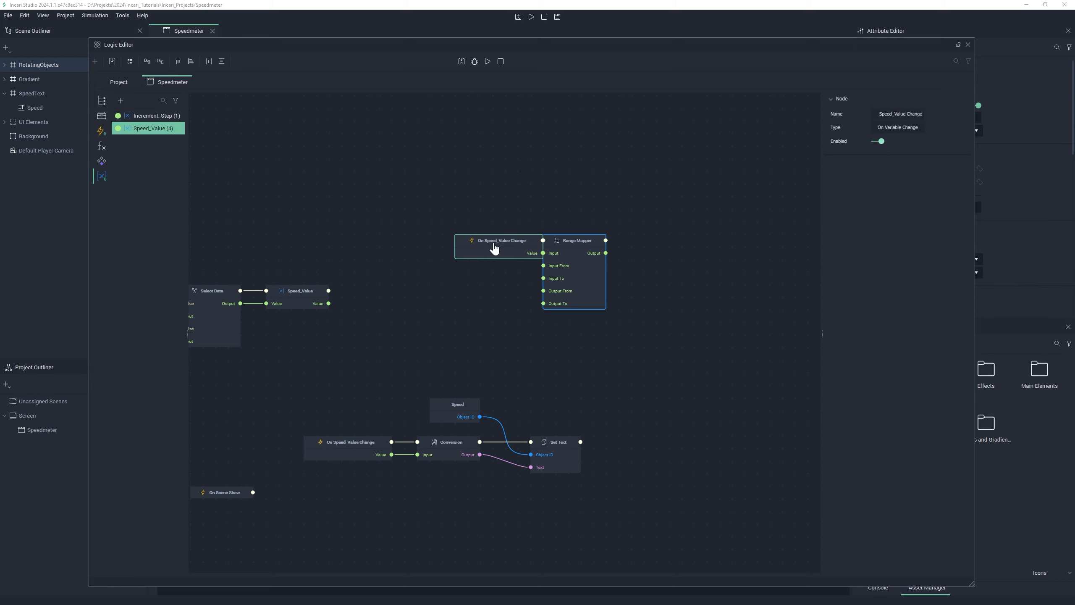
pyautogui.moveTo(504, 240); pyautogui.dragTo(545, 253)
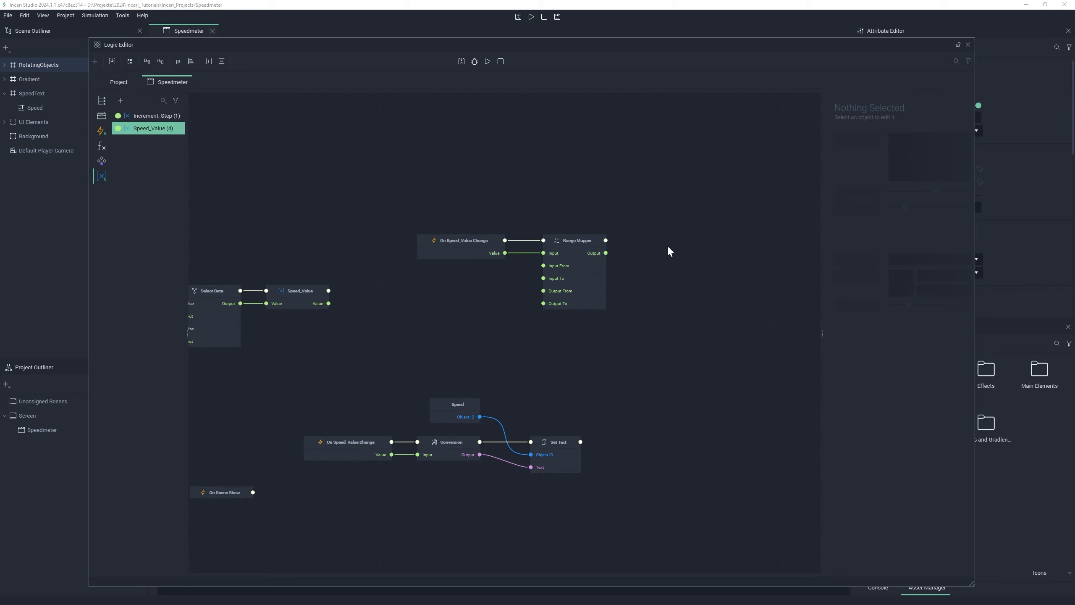
# Add the RotatingObjects frame to the logic graph as an object node above the Range Mapper
pyautogui.click(33, 65)
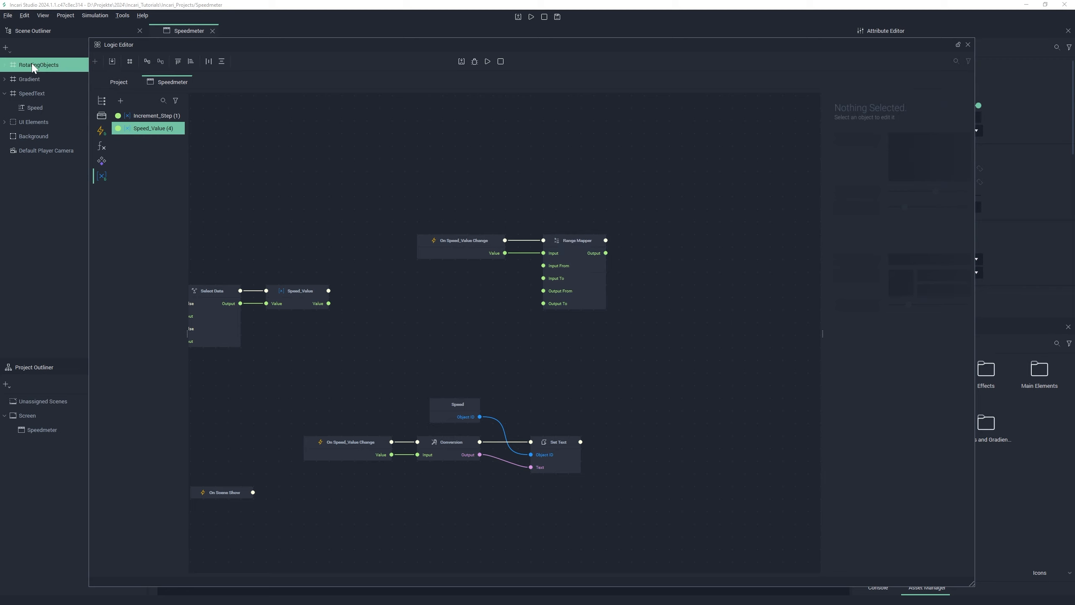
pyautogui.moveTo(32, 67); pyautogui.dragTo(579, 183)
pyautogui.scroll(1, 588, 203)
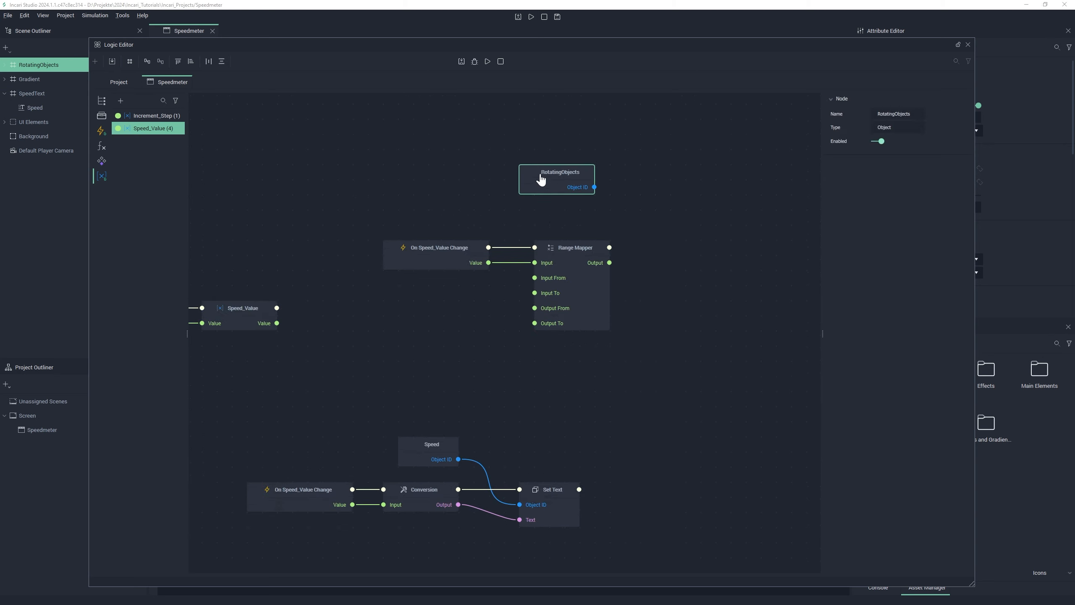
# Add a Set Rotation node after the Range Mapper and align it in the same row
pyautogui.rightClick(659, 234)
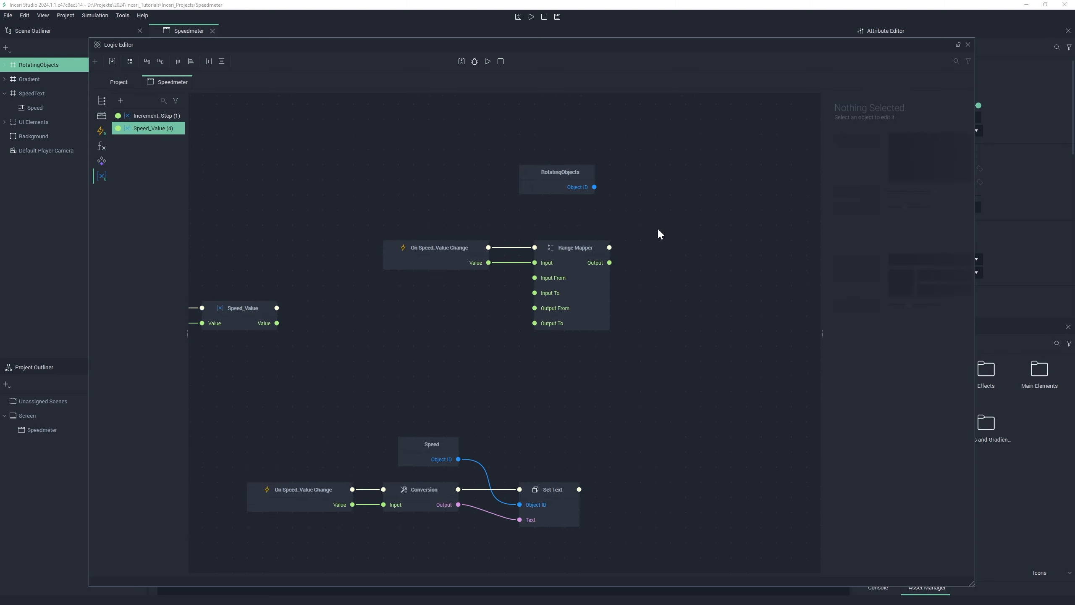
pyautogui.write('set')
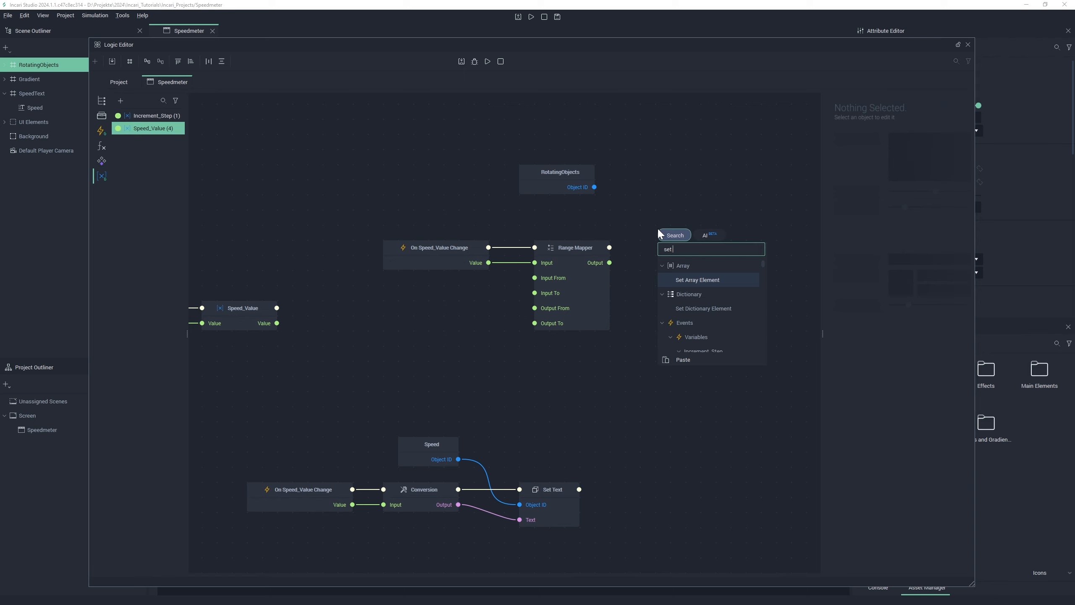
pyautogui.write(' r')
pyautogui.click(694, 294)
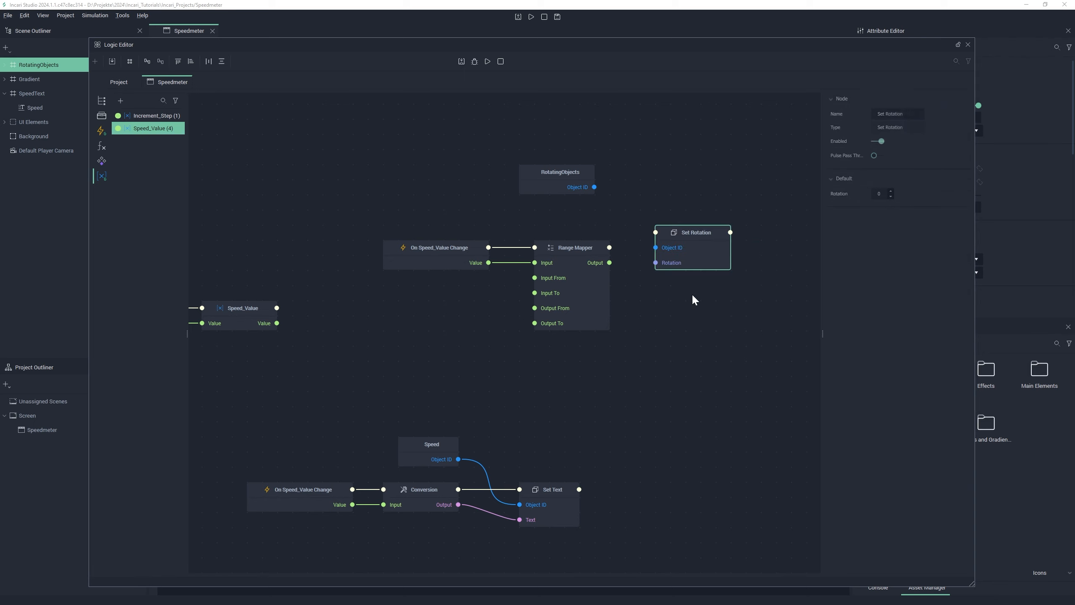
pyautogui.moveTo(685, 233); pyautogui.dragTo(700, 245)
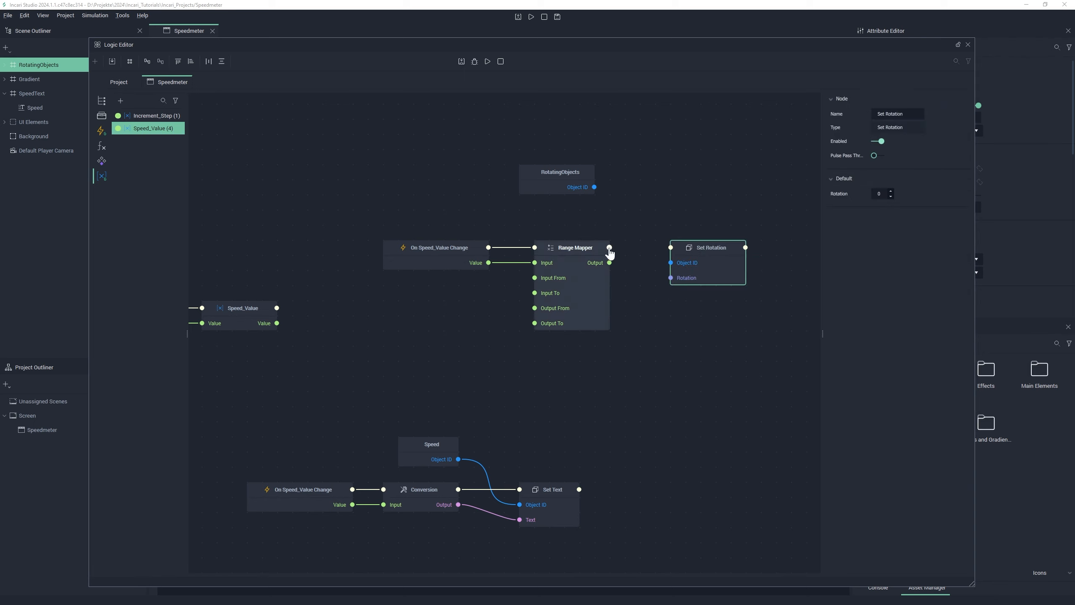
# Connect the Range Mapper and the RotatingObjects ID to Set Rotation, and arrange the Conversion and object nodes neatly between them
pyautogui.moveTo(609, 247); pyautogui.dragTo(670, 248)
pyautogui.moveTo(594, 187); pyautogui.dragTo(671, 279)
pyautogui.moveTo(708, 250); pyautogui.dragTo(608, 251, button='middle')
pyautogui.moveTo(609, 254); pyautogui.dragTo(716, 254)
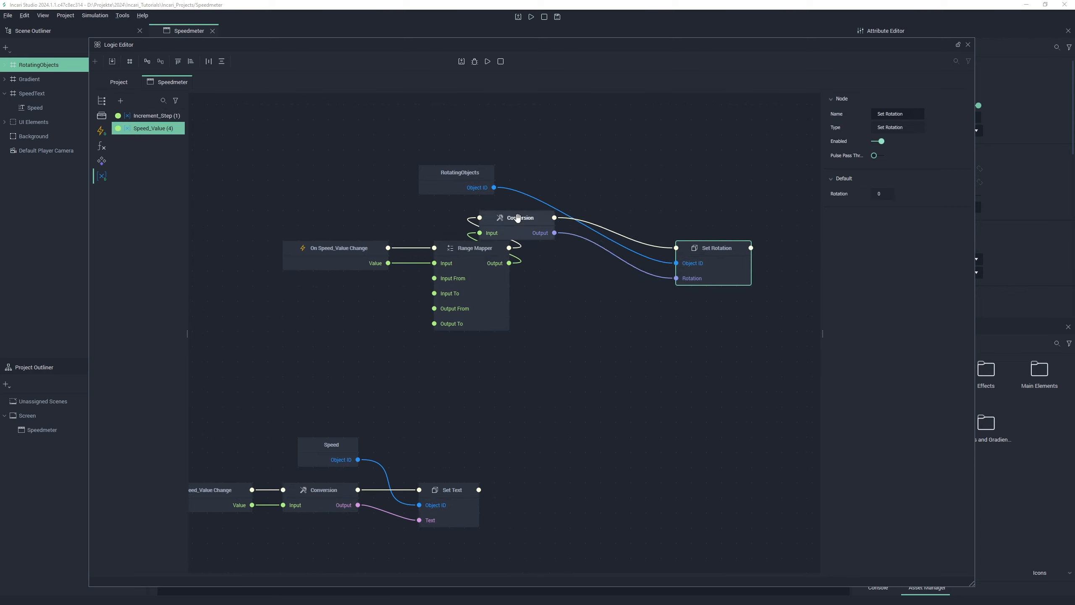
pyautogui.moveTo(518, 217); pyautogui.dragTo(579, 248)
pyautogui.moveTo(463, 179); pyautogui.dragTo(584, 209)
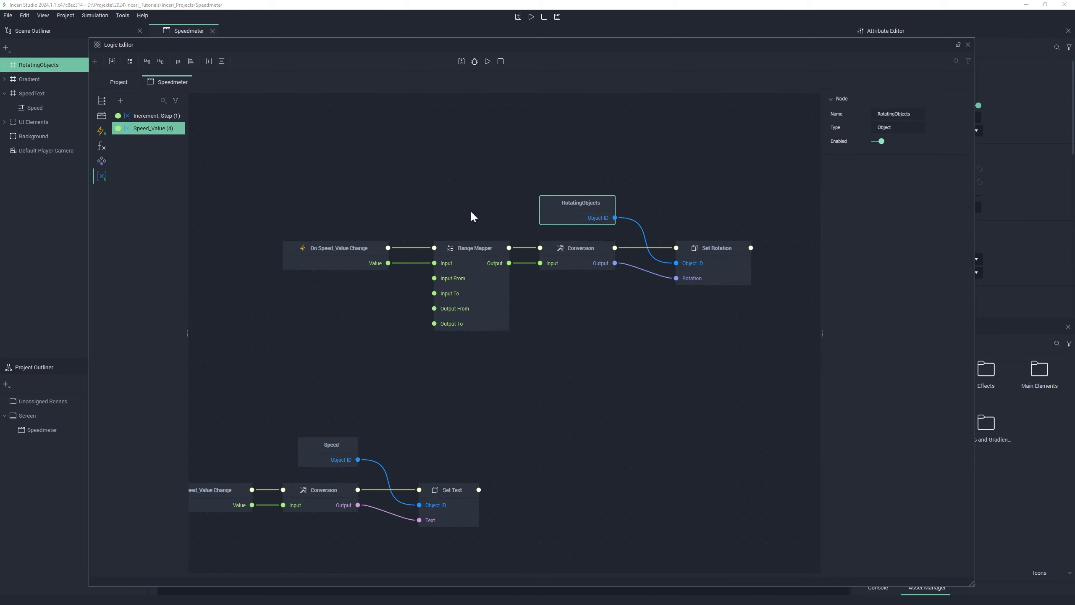
# Run the simulation to test how the needle follows the speed value, and close the preview
pyautogui.click(488, 62)
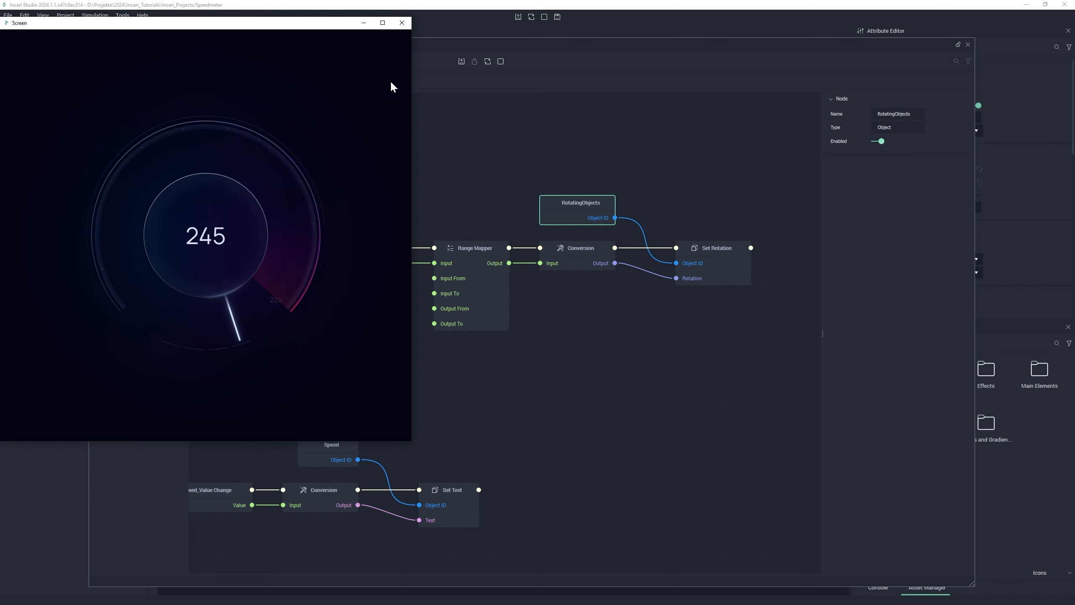
pyautogui.click(402, 23)
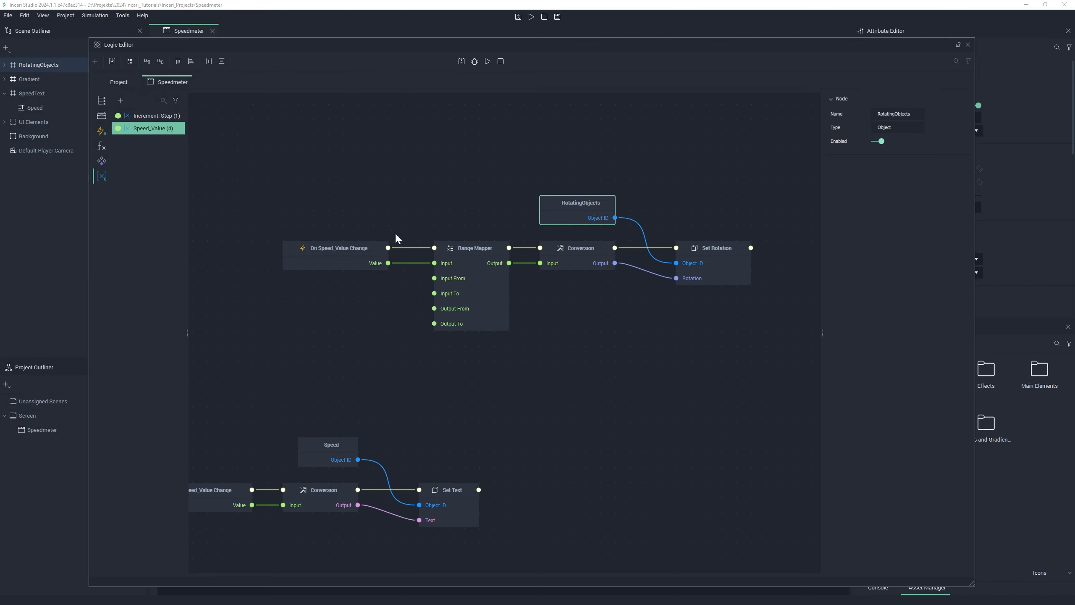
# Move the Speed_Value node farther from Select Data to leave a gap for another node
pyautogui.scroll(-3, 332, 339)
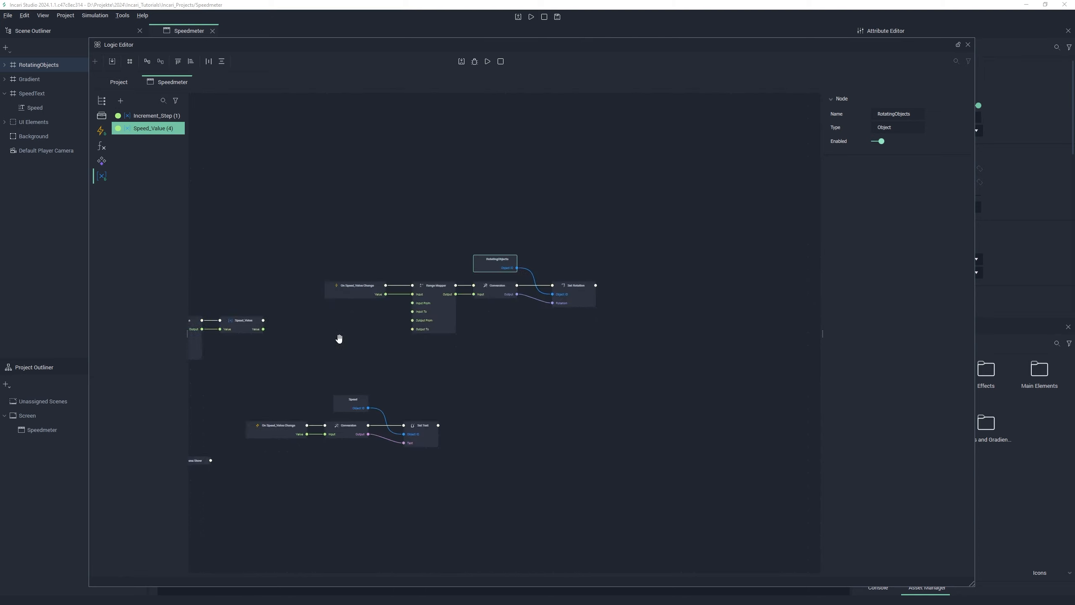
pyautogui.moveTo(339, 339); pyautogui.dragTo(612, 306, button='middle')
pyautogui.scroll(3, 508, 323)
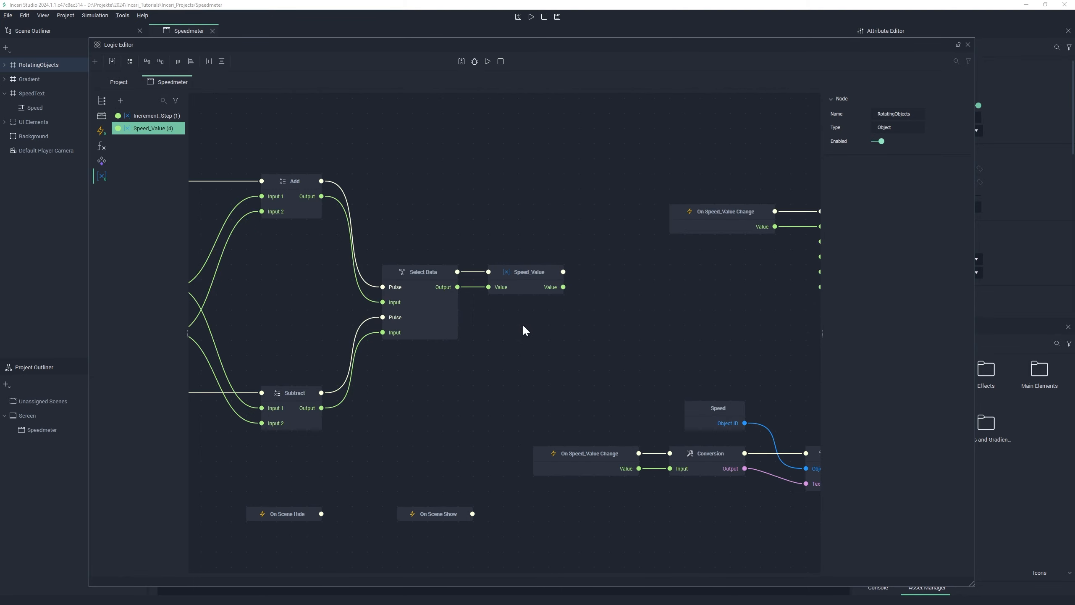
pyautogui.moveTo(523, 325); pyautogui.dragTo(487, 319, button='middle')
pyautogui.moveTo(492, 270); pyautogui.dragTo(586, 267)
# Add a Clamp node just below the connection between Select Data and Speed_Value
pyautogui.click(468, 336)
pyautogui.rightClick(470, 337)
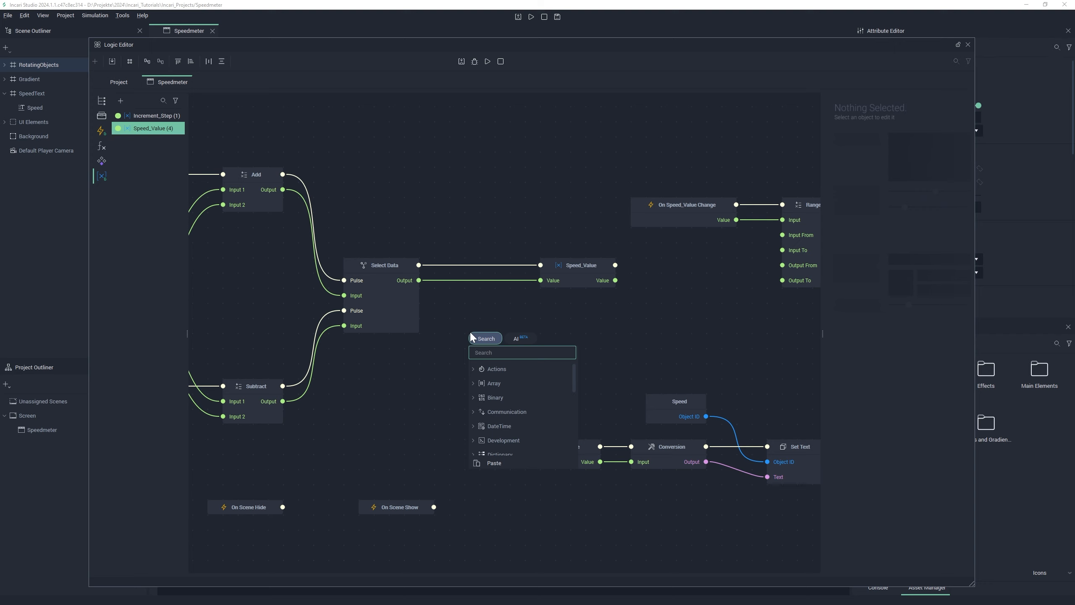
pyautogui.write('clamp')
pyautogui.press('Return')
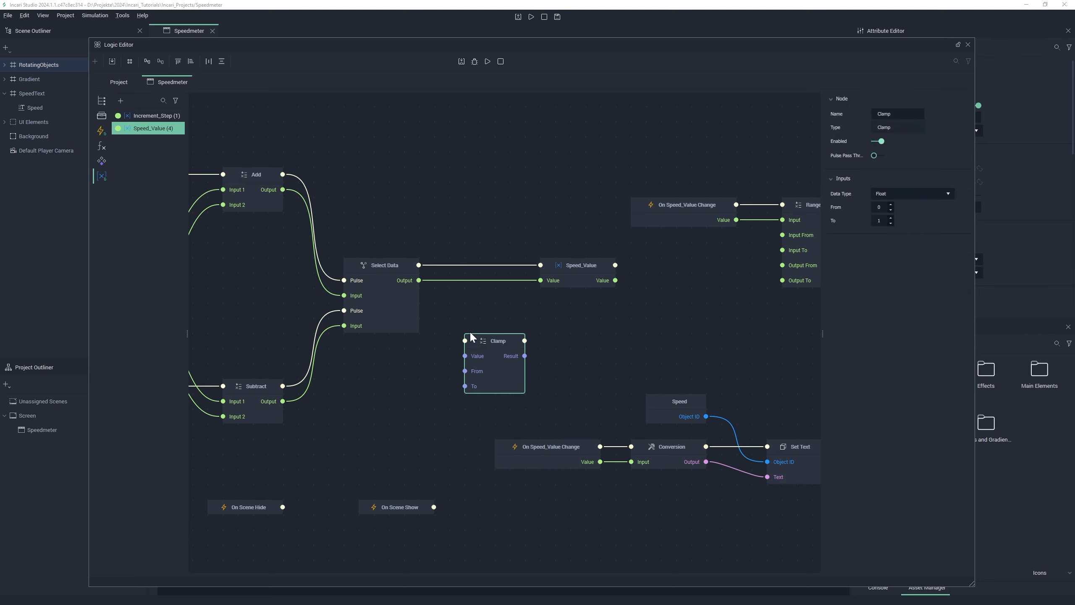
pyautogui.moveTo(496, 350); pyautogui.dragTo(496, 320)
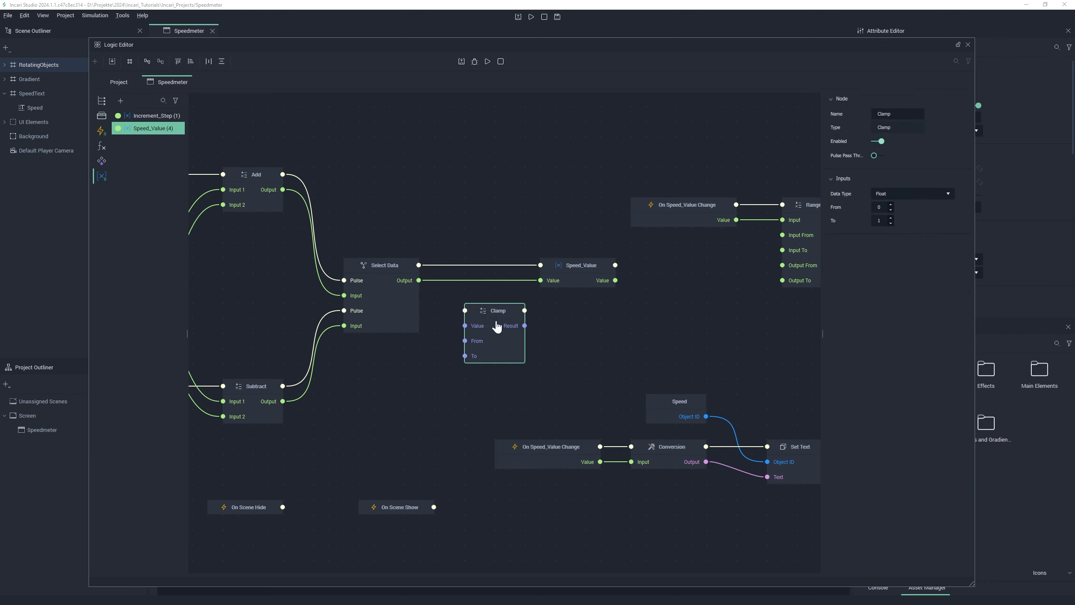
# Set the Clamp node's data type to Int and its upper limit to 220
pyautogui.click(917, 197)
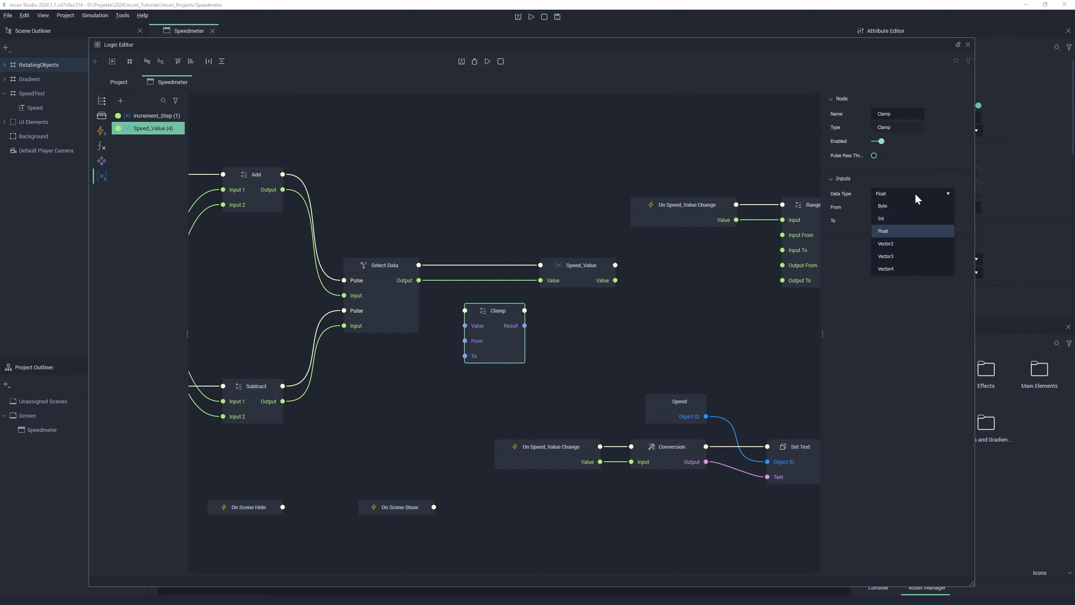
pyautogui.click(911, 219)
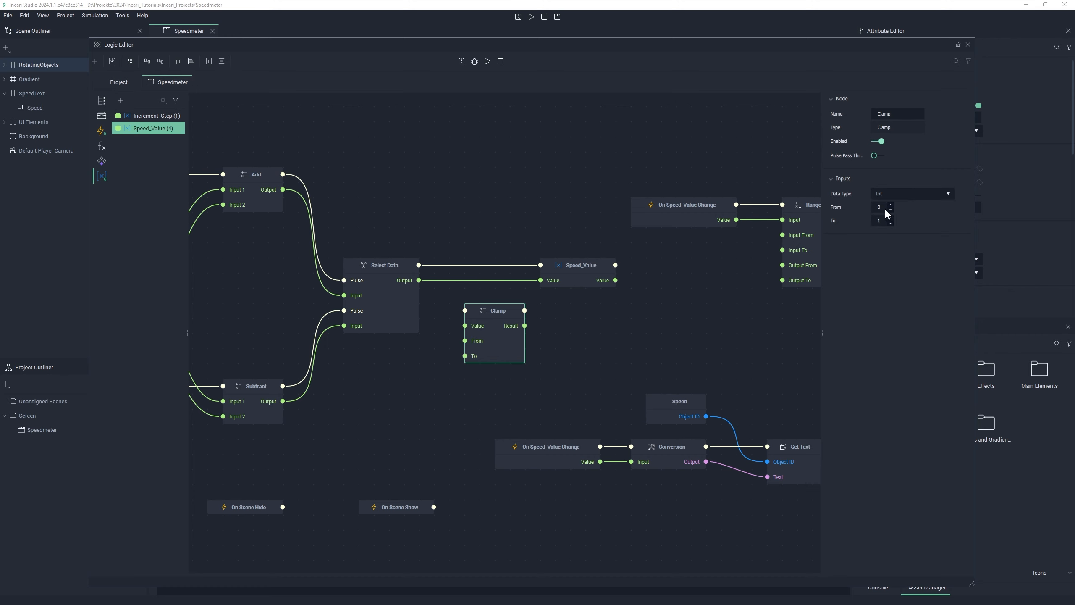
pyautogui.doubleClick(881, 223)
pyautogui.write('220')
# Insert the Clamp node between Select Data and Speed_Value, connecting its pulse, value and result
pyautogui.moveTo(484, 304); pyautogui.dragTo(469, 258)
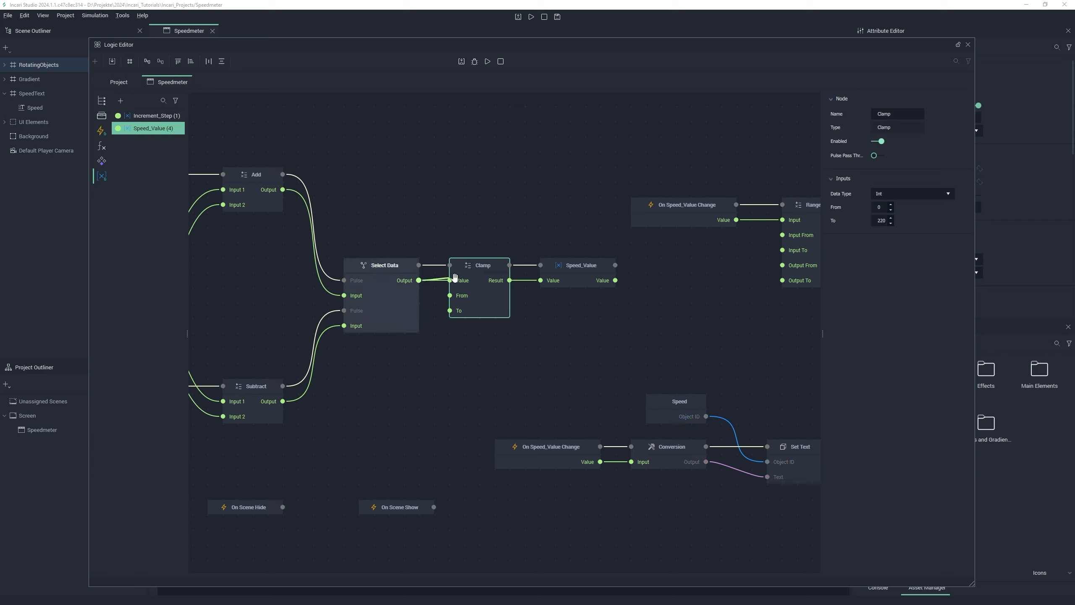
pyautogui.moveTo(452, 280); pyautogui.dragTo(543, 280)
pyautogui.click(480, 271)
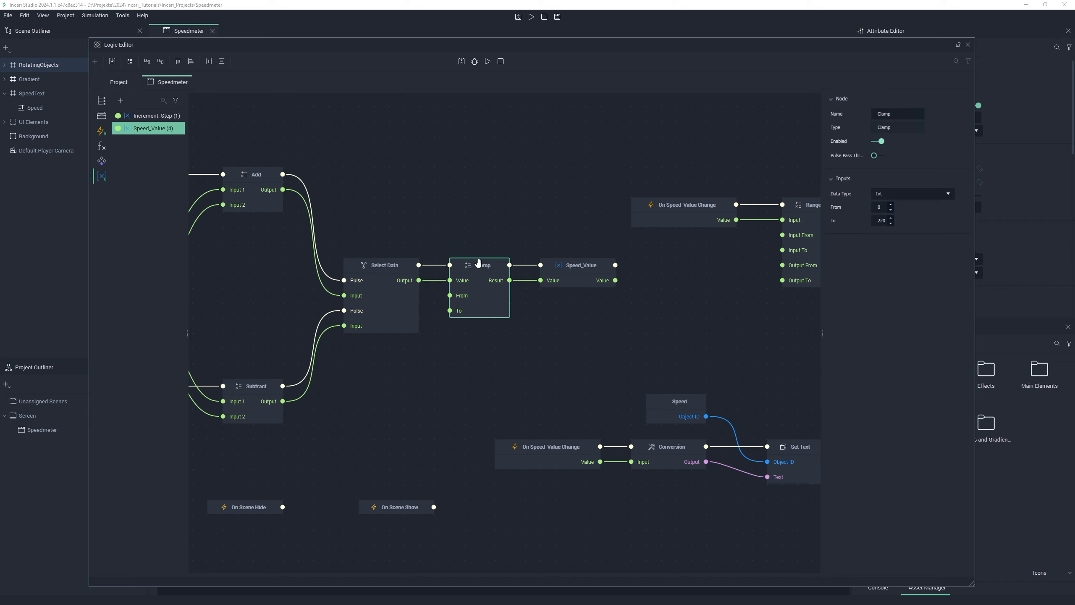
# Run the simulation and increase the speed to test the clamped needle movement
pyautogui.click(487, 62)
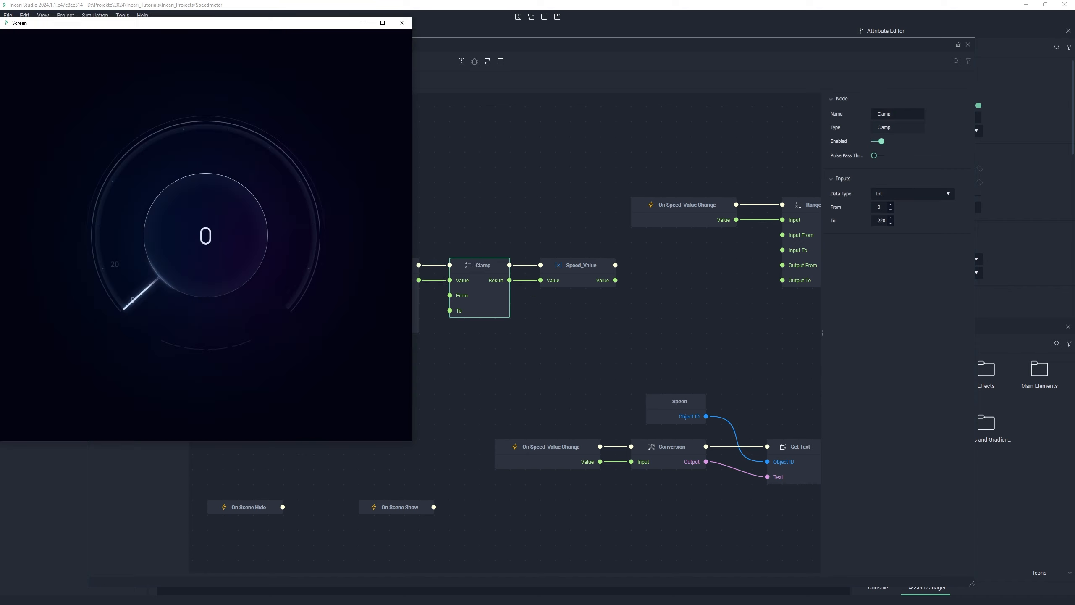
pyautogui.press('Up')
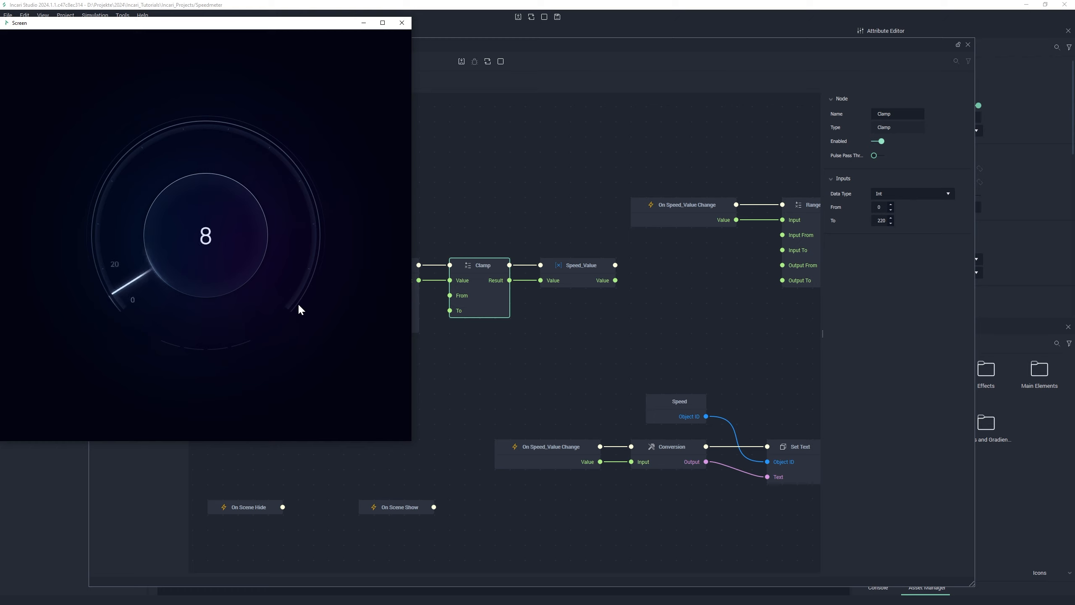